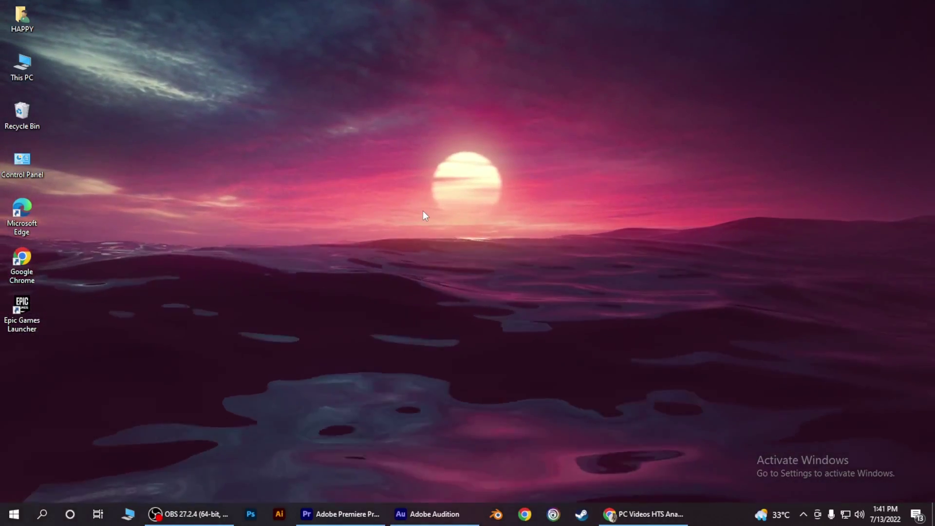
# Step: Launch the Epic Games Launcher from its desktop icon's right-click menu
pyautogui.rightClick(12, 328)
pyautogui.click(156, 56)
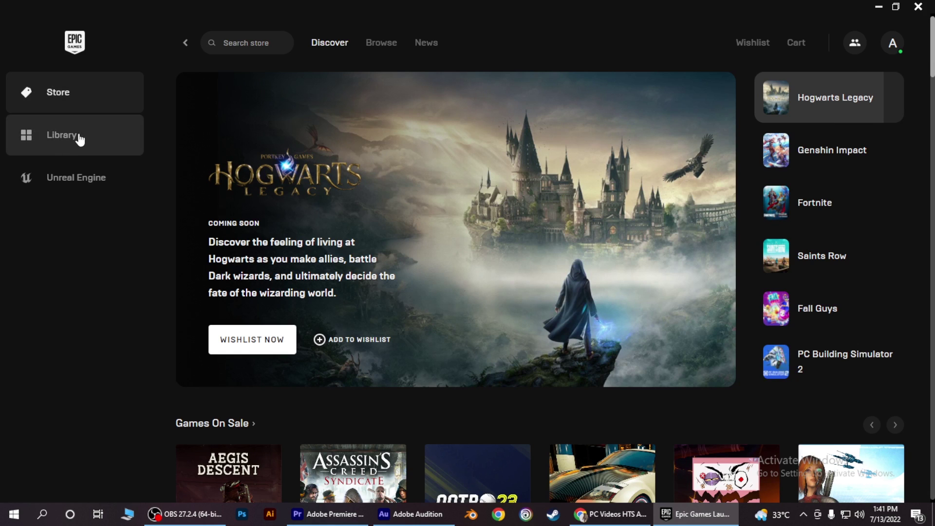
# Step: Switch the Epic Games Launcher to the Library view of owned games
pyautogui.click(59, 139)
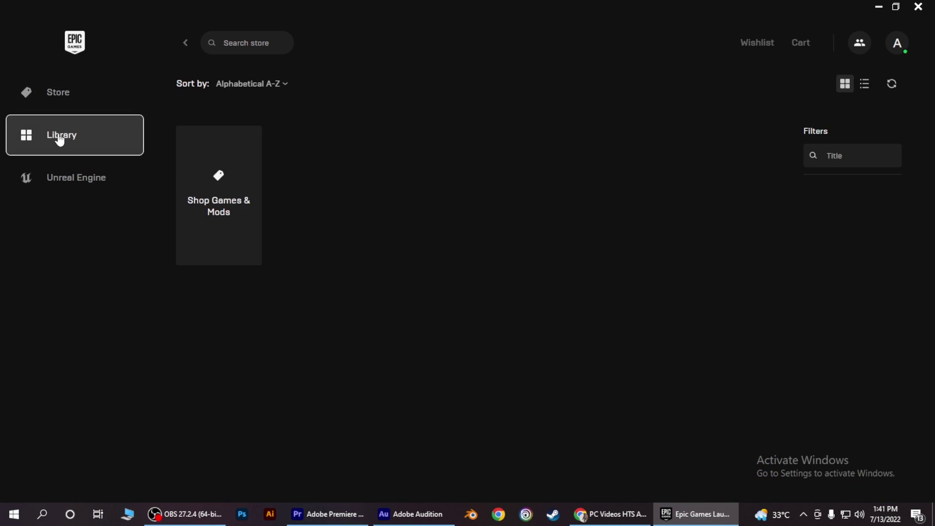